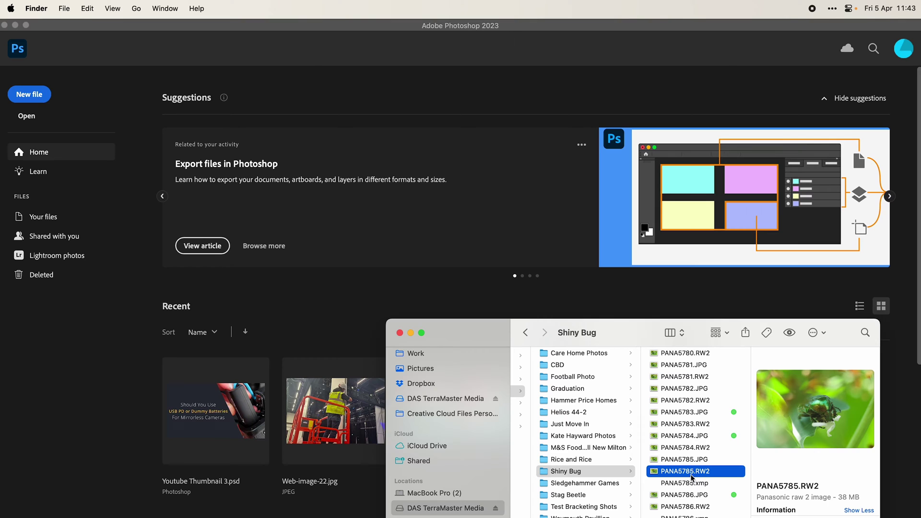
Drag PANA5785.RW2 into Photoshop and accept the Camera Raw defaults to open it
{"action": "left_click_drag", "start_coordinate": [692, 477], "coordinate": [398, 304]}
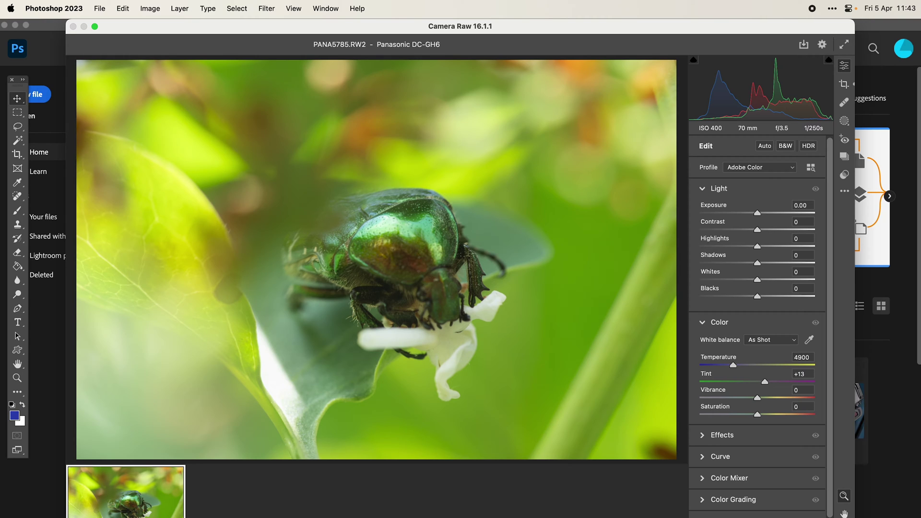
{"action": "key", "text": "Return"}
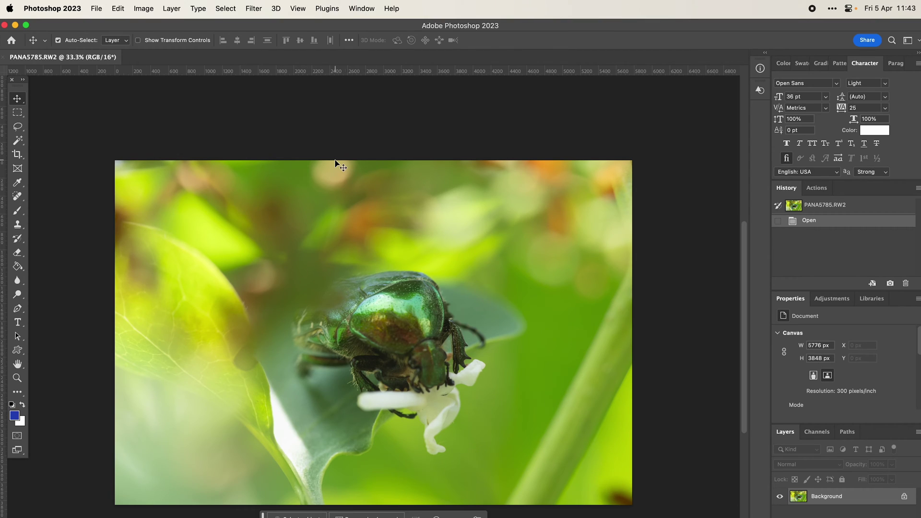
{"action": "left_click", "coordinate": [97, 9]}
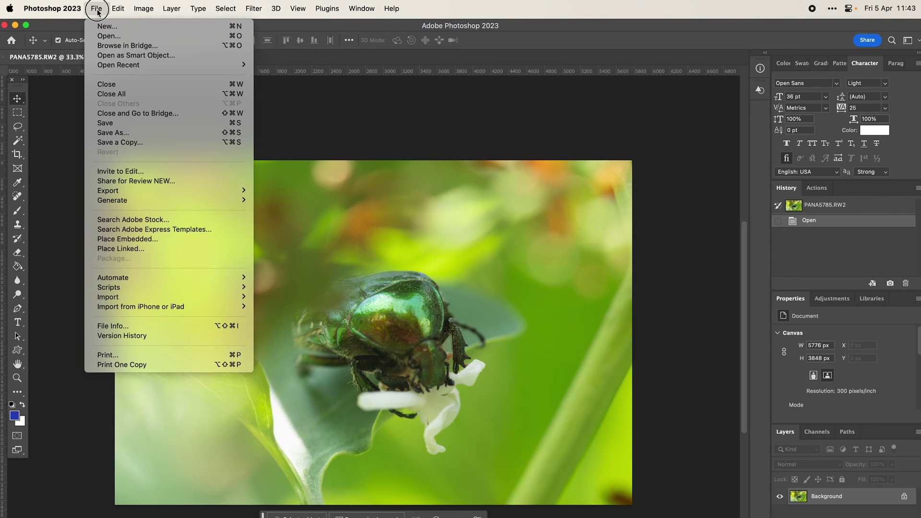
{"action": "left_click", "coordinate": [114, 132]}
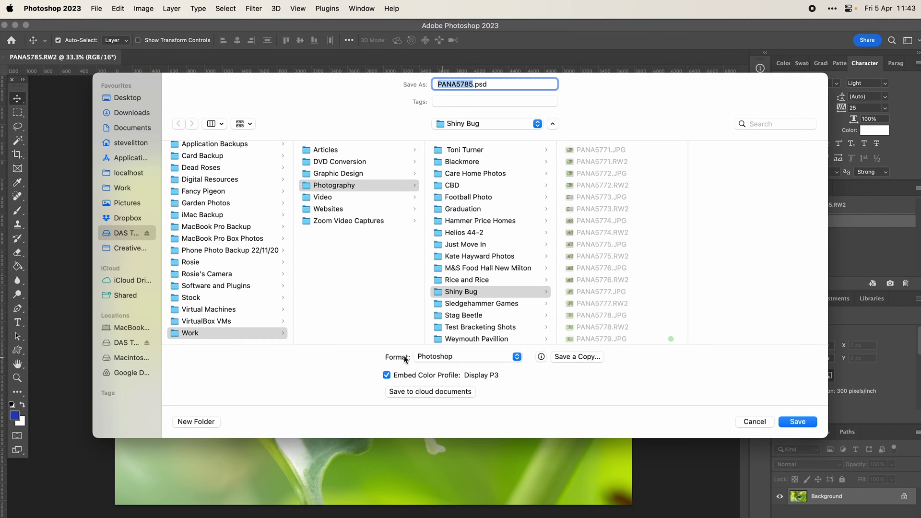
{"action": "left_click", "coordinate": [459, 356]}
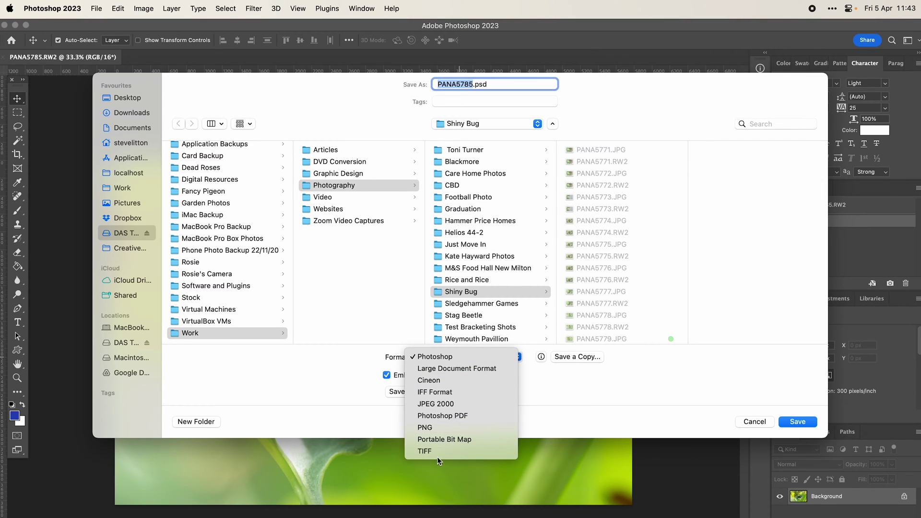
{"action": "left_click", "coordinate": [750, 423]}
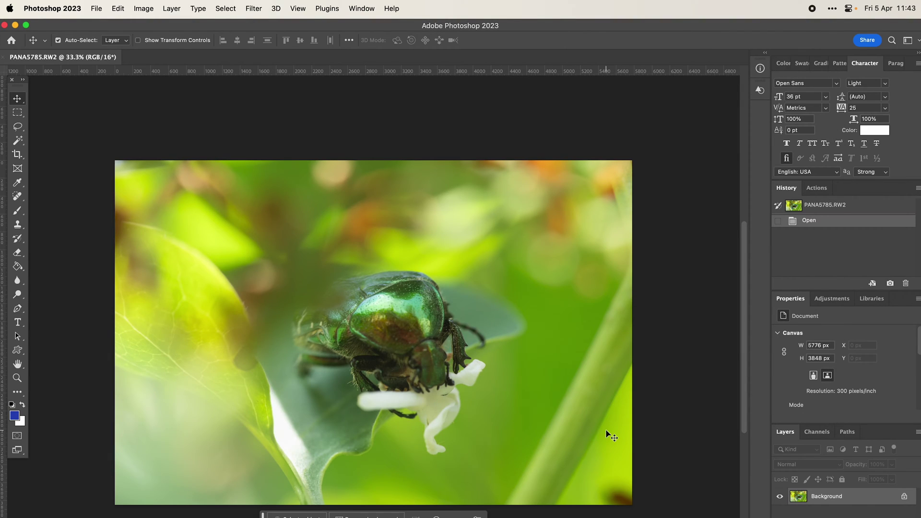
Close the beetle photo without saving and create a new 2000 × 1000 px document
{"action": "key", "text": "super+w"}
{"action": "left_click", "coordinate": [415, 251]}
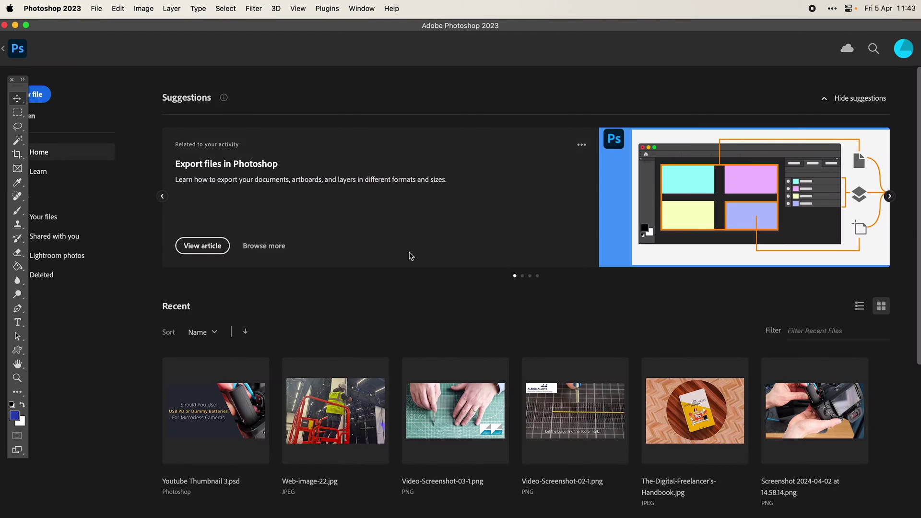
{"action": "left_click", "coordinate": [96, 9]}
{"action": "left_click", "coordinate": [110, 29]}
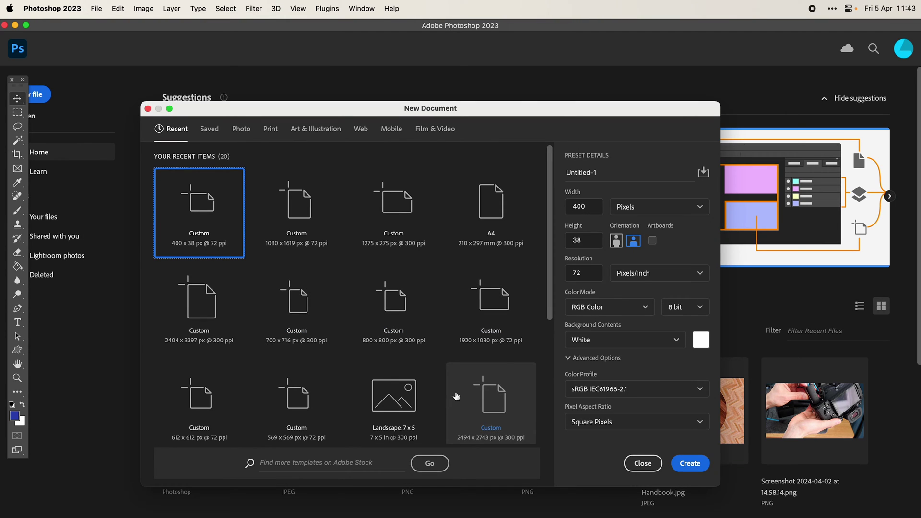
{"action": "type", "text": "2000"}
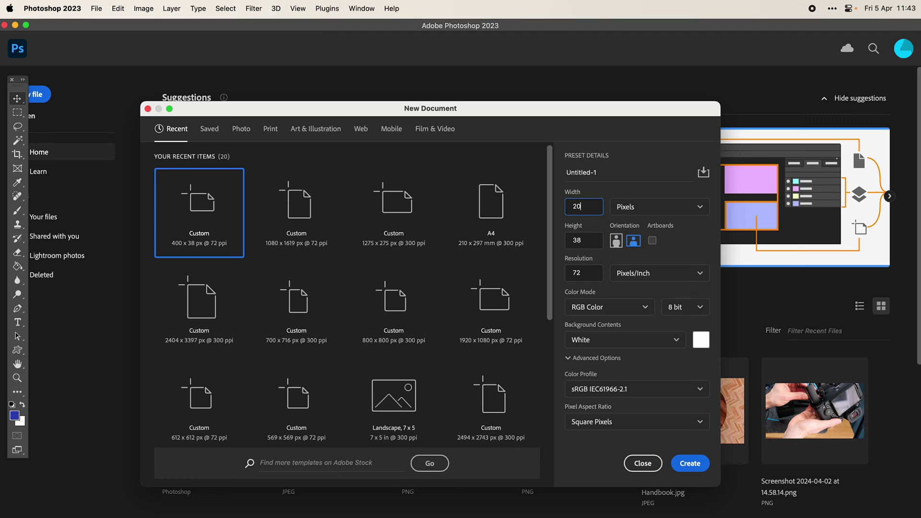
{"action": "key", "text": "Tab"}
{"action": "type", "text": "1000"}
{"action": "key", "text": "Return"}
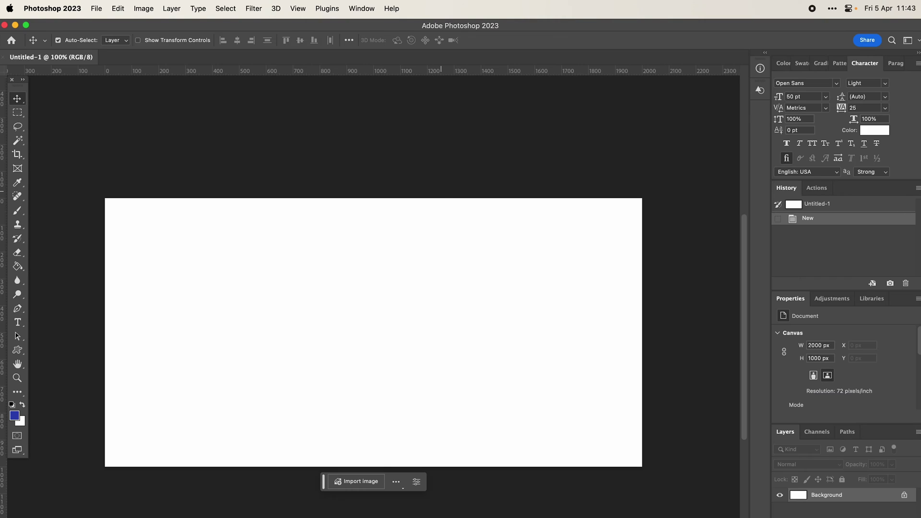
Fill the canvas blue with the Paint Bucket, then make white the foreground colour
{"action": "left_click", "coordinate": [17, 266]}
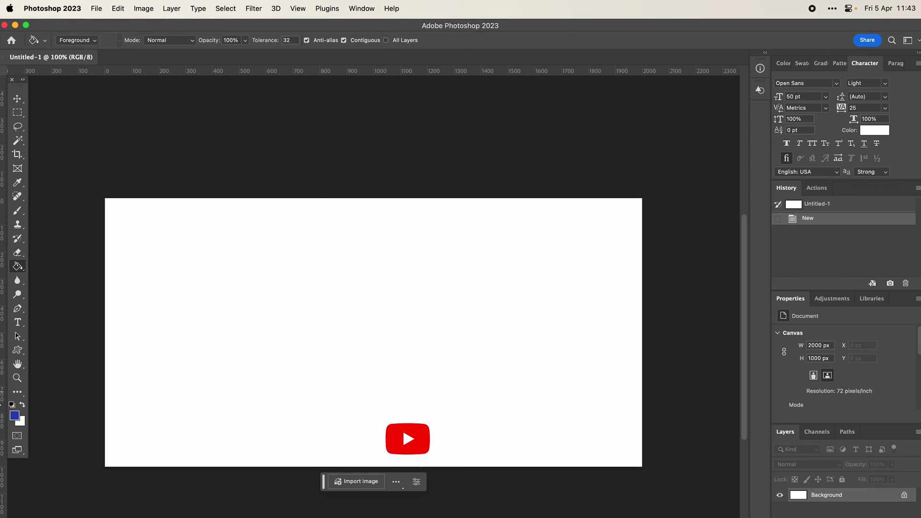
{"action": "left_click", "coordinate": [263, 332]}
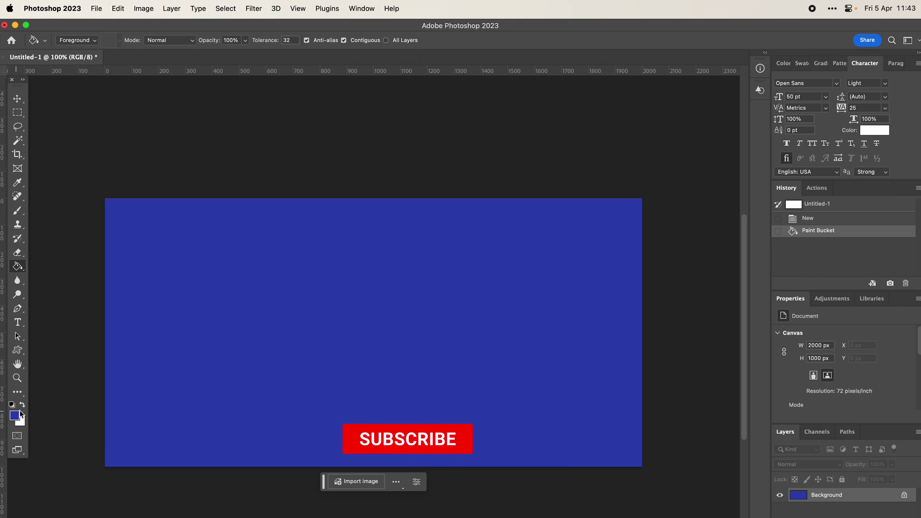
{"action": "key", "text": "x"}
{"action": "left_click_drag", "start_coordinate": [95, 9], "coordinate": [144, 201]}
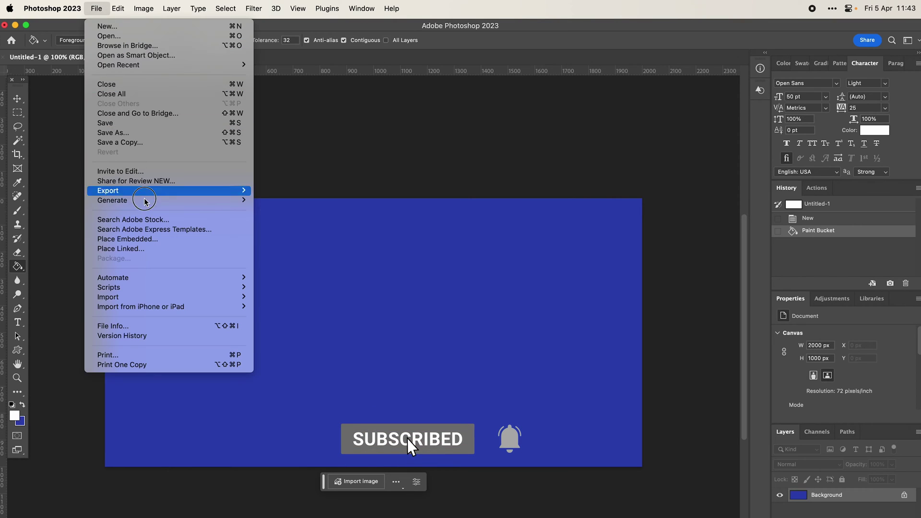
{"action": "left_click", "coordinate": [144, 133]}
{"action": "left_click", "coordinate": [541, 434]}
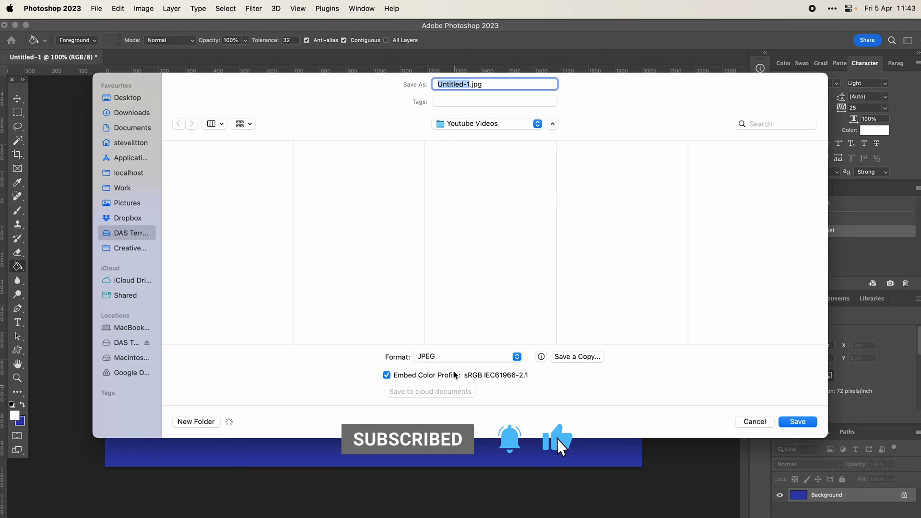
{"action": "left_click", "coordinate": [450, 354]}
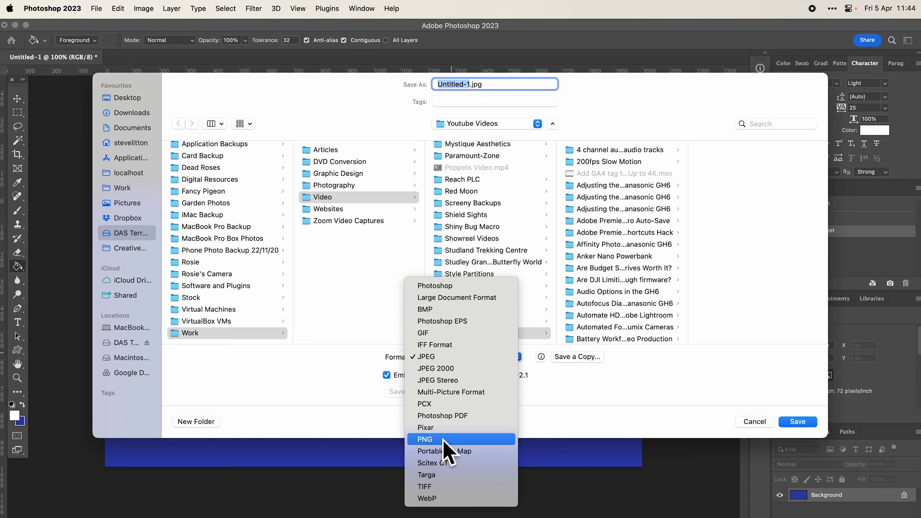
{"action": "left_click", "coordinate": [617, 414]}
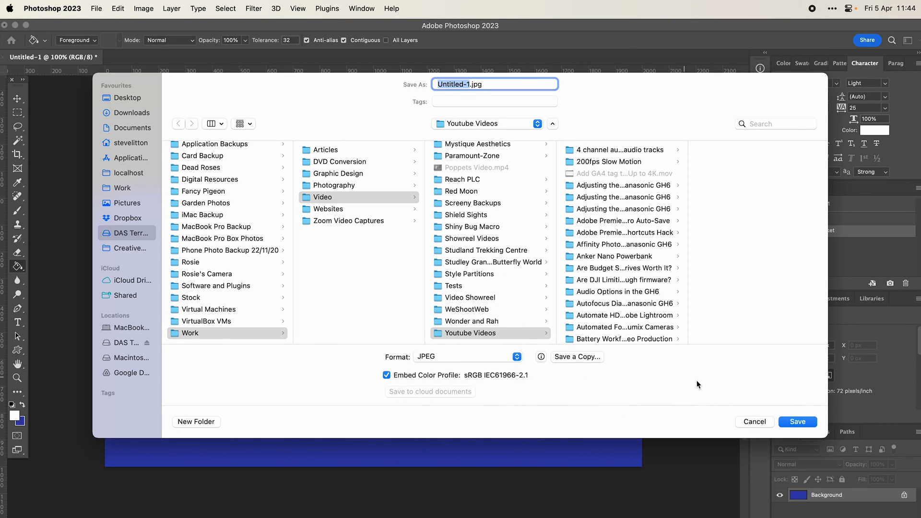
{"action": "left_click", "coordinate": [751, 421]}
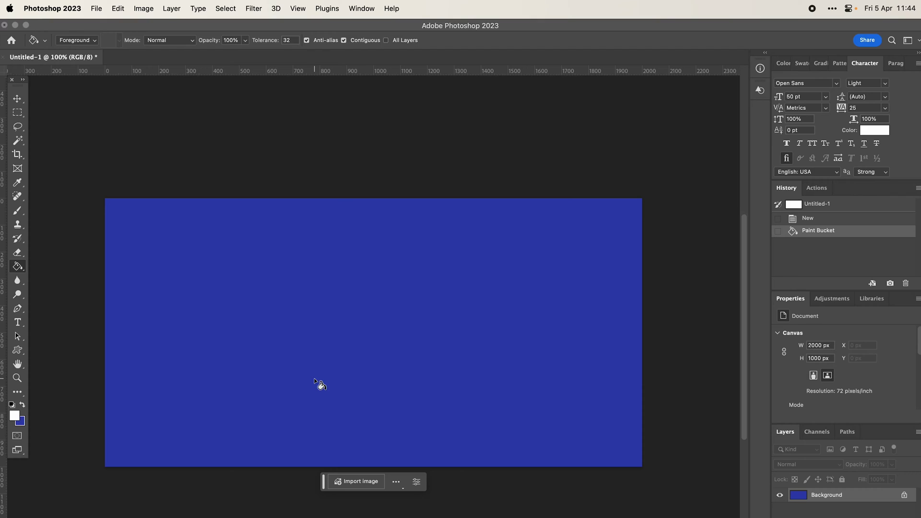
Add a white 'Lorem Ipsum' text line, centre it on the canvas, and start Save As
{"action": "key", "text": "t"}
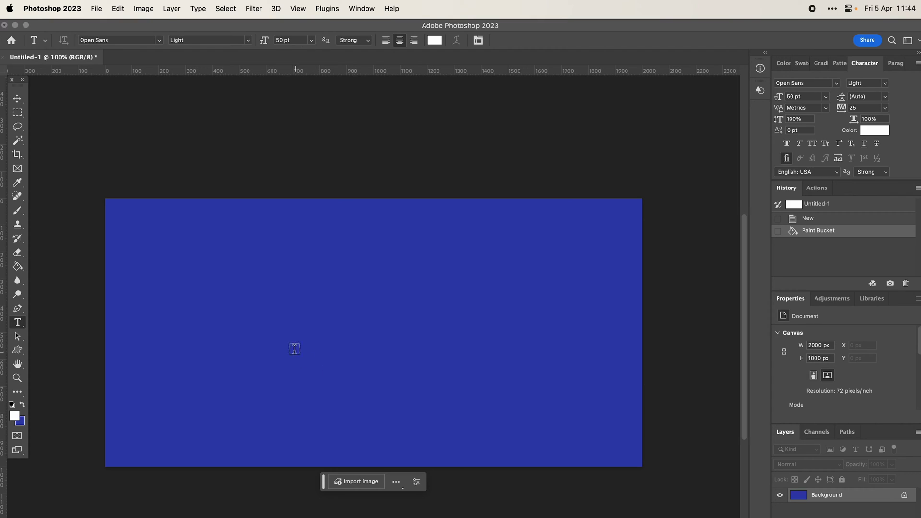
{"action": "left_click", "coordinate": [246, 334]}
{"action": "left_click", "coordinate": [17, 99]}
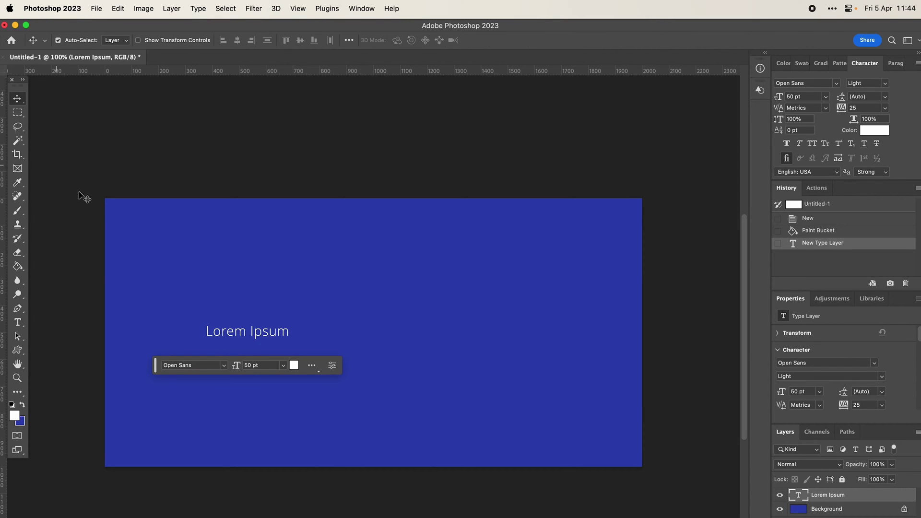
{"action": "left_click_drag", "start_coordinate": [265, 336], "coordinate": [382, 334]}
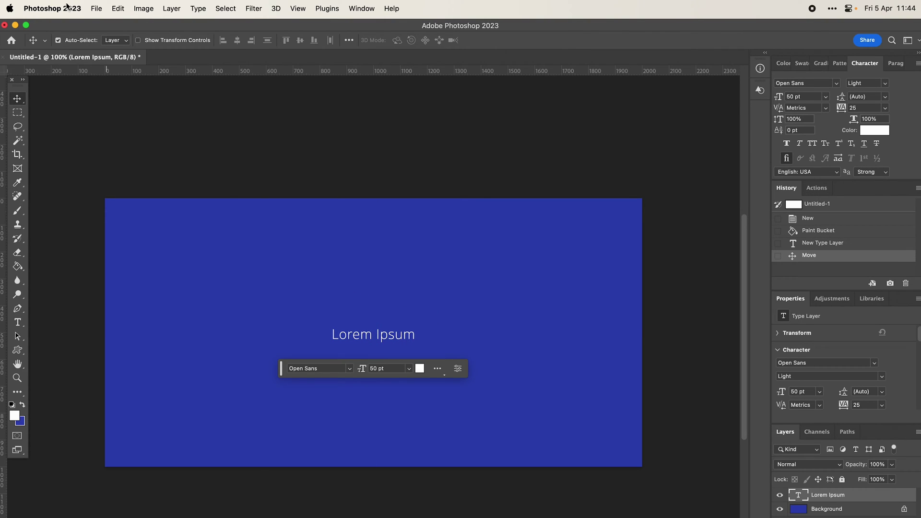
{"action": "left_click", "coordinate": [96, 8]}
{"action": "left_click", "coordinate": [120, 132]}
Switch the save location to this computer, review the Format list, then cancel without saving
{"action": "left_click", "coordinate": [528, 434]}
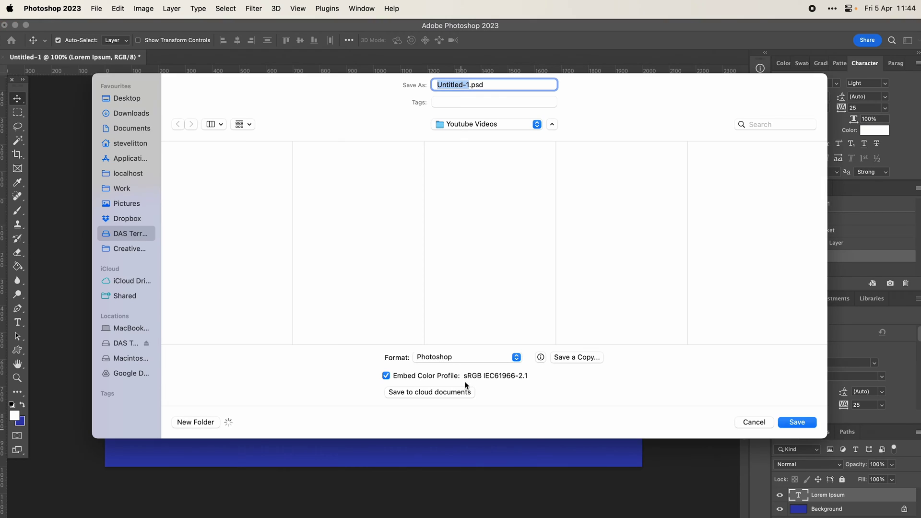
{"action": "left_click", "coordinate": [449, 356]}
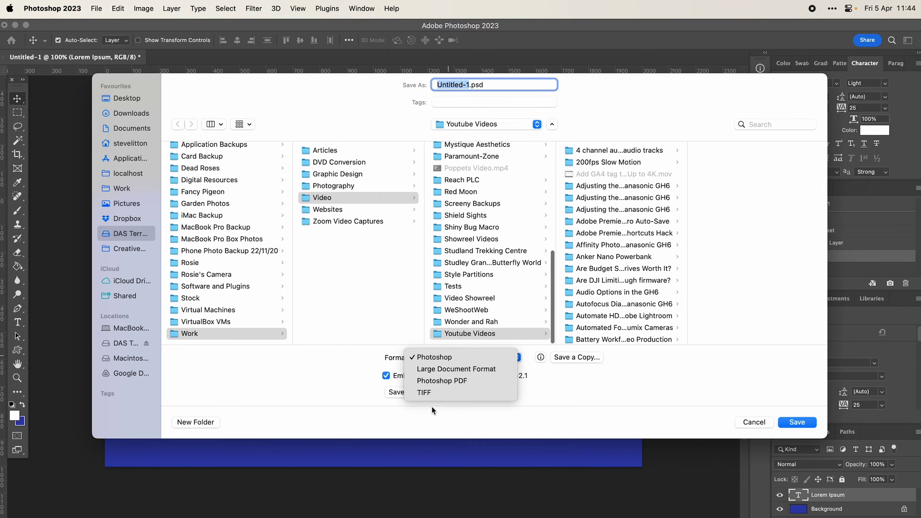
{"action": "left_click", "coordinate": [578, 405]}
{"action": "left_click", "coordinate": [757, 422]}
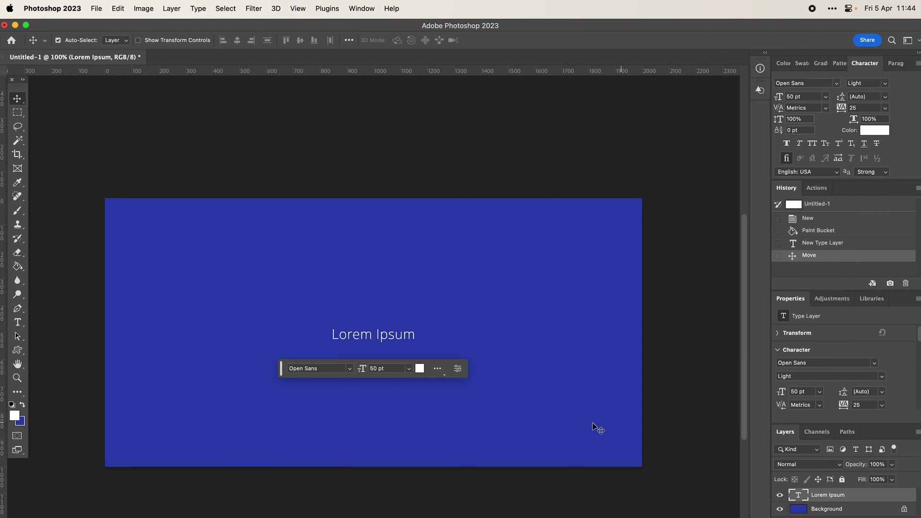
{"action": "left_click", "coordinate": [197, 192]}
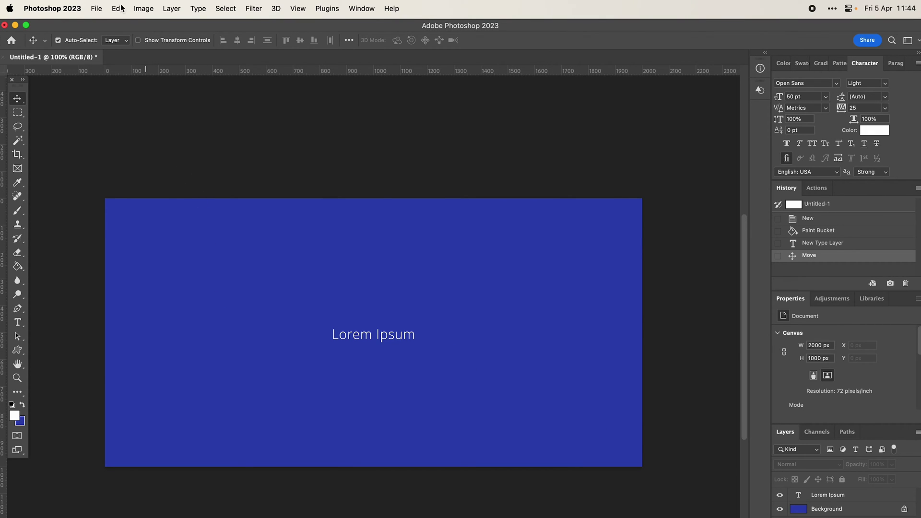
{"action": "left_click", "coordinate": [98, 7]}
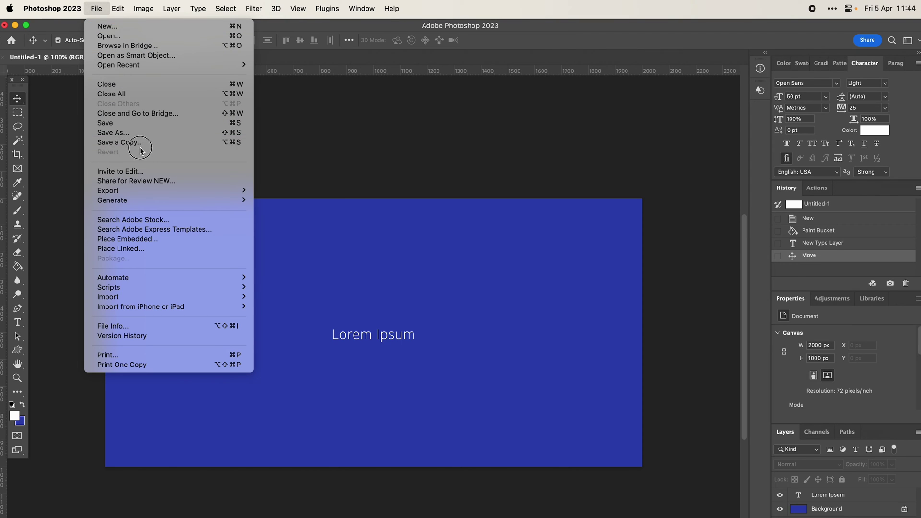
{"action": "left_click", "coordinate": [108, 133]}
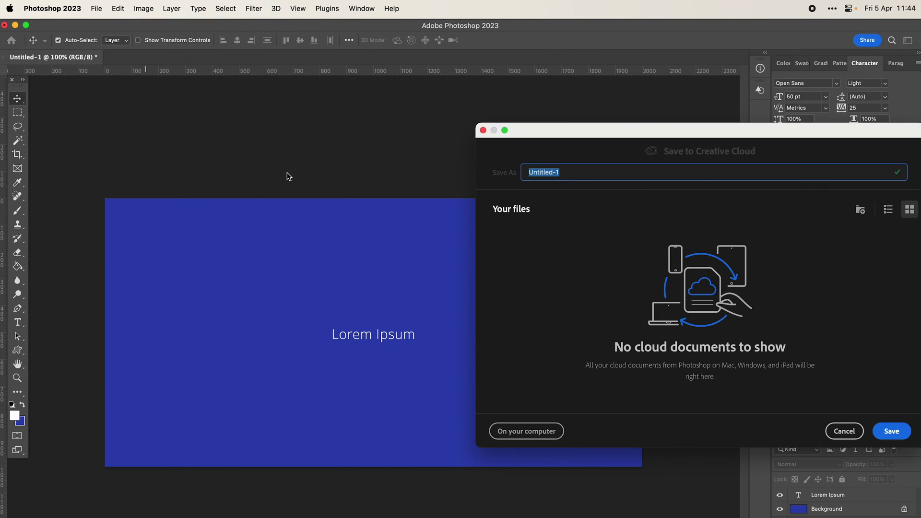
{"action": "left_click", "coordinate": [506, 435]}
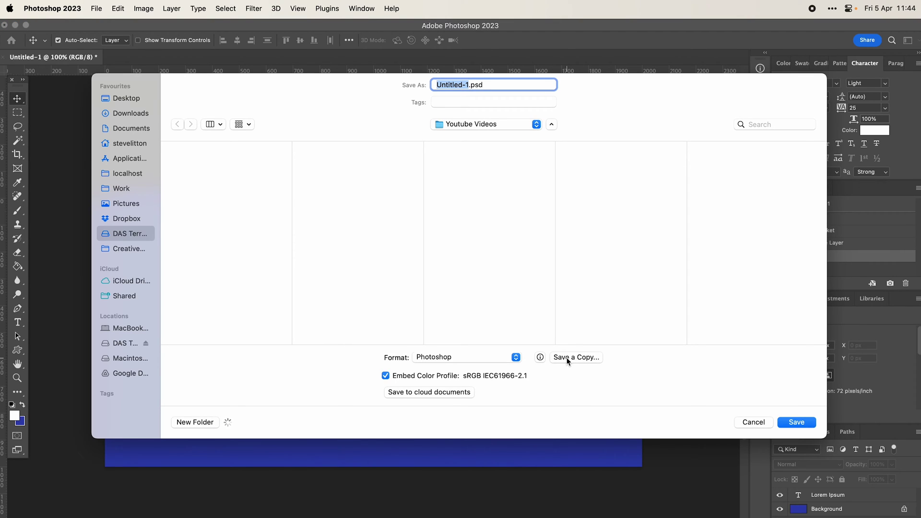
{"action": "left_click", "coordinate": [566, 358]}
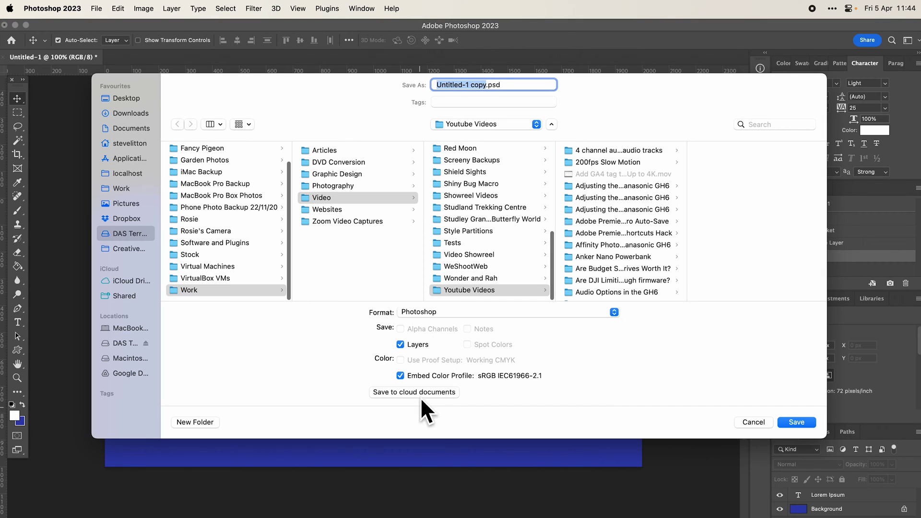
{"action": "left_click", "coordinate": [434, 312]}
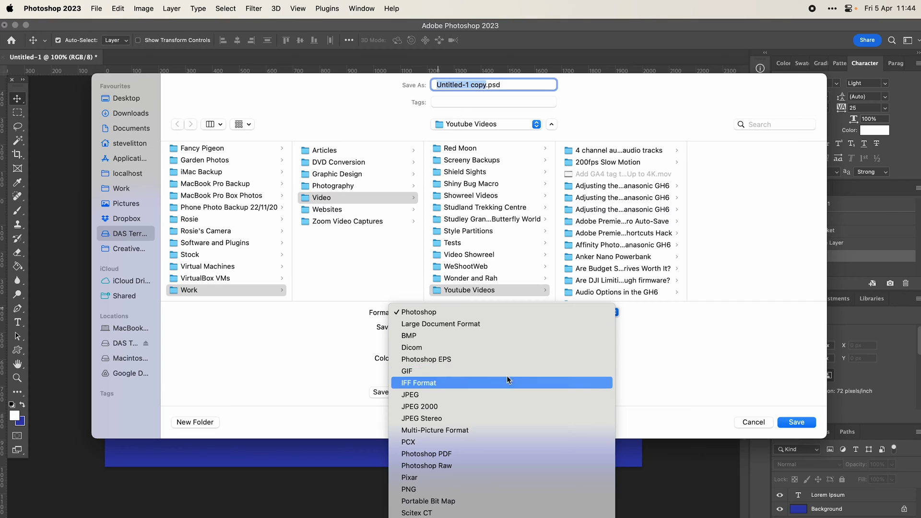
{"action": "left_click", "coordinate": [687, 369]}
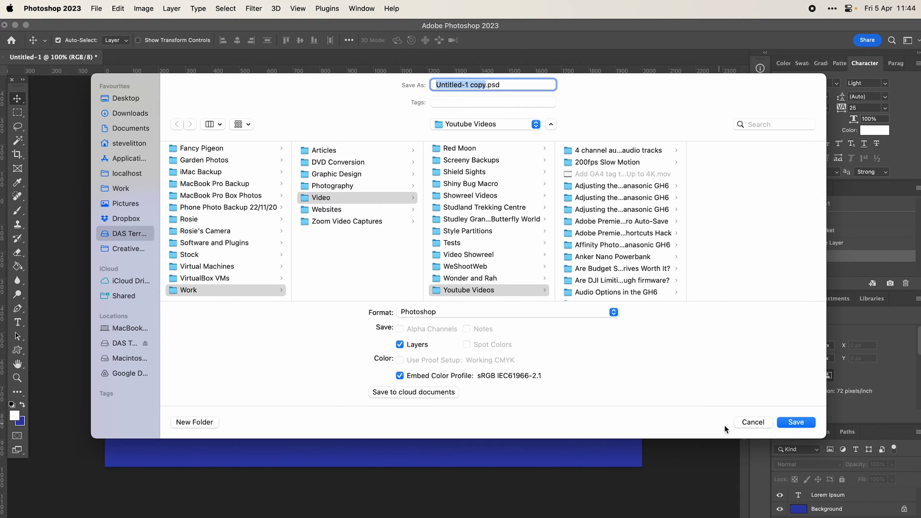
{"action": "left_click", "coordinate": [752, 422]}
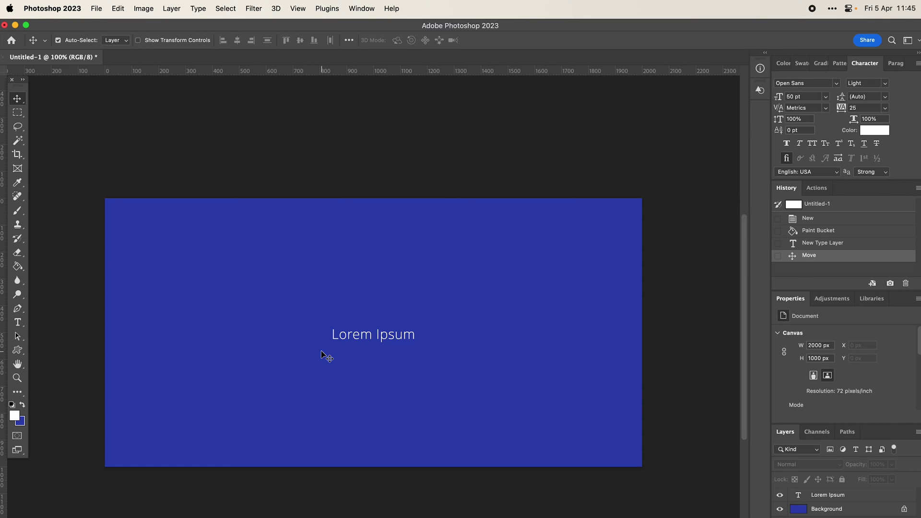
{"action": "left_click", "coordinate": [865, 495]}
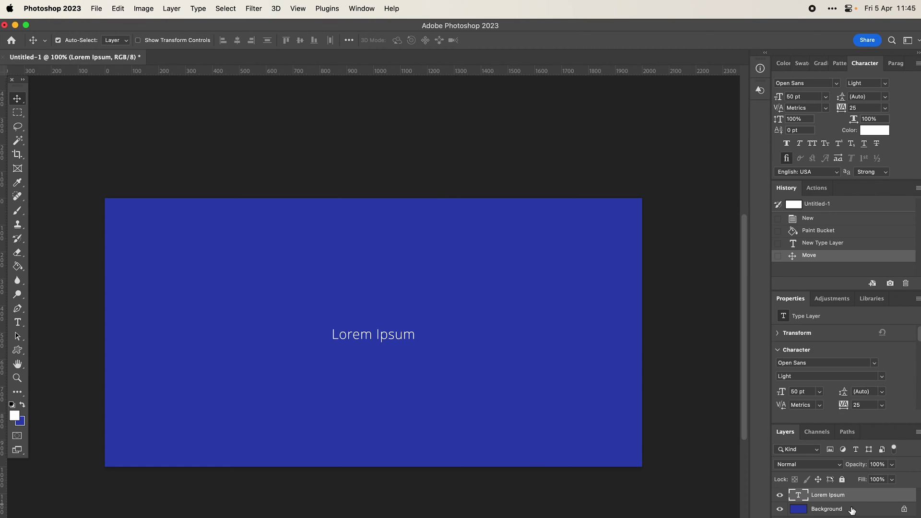
{"action": "left_click", "coordinate": [856, 510]}
{"action": "left_click", "coordinate": [860, 495]}
{"action": "left_click", "coordinate": [856, 511], "text": "shift"}
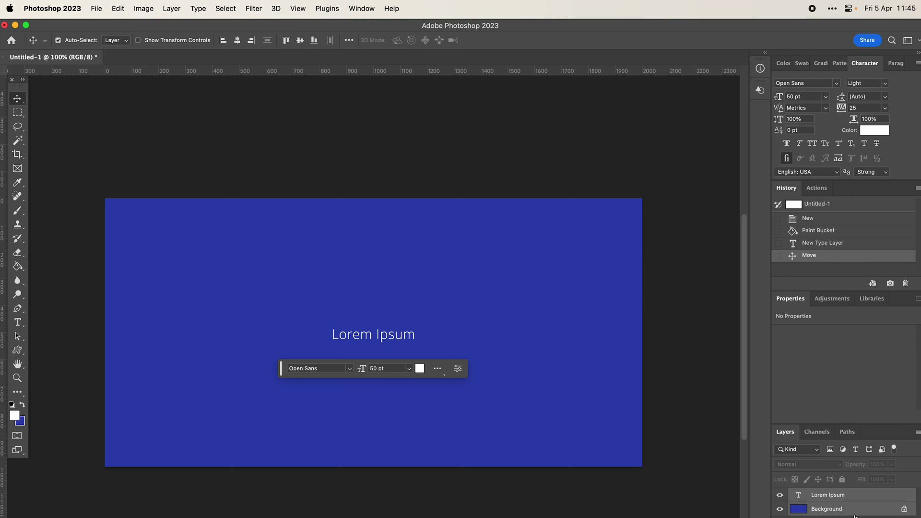
{"action": "key", "text": "super+e"}
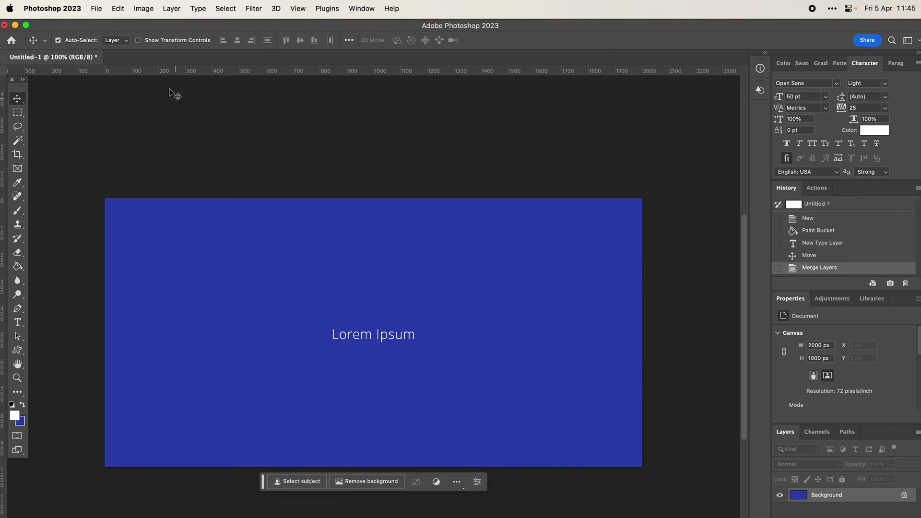
{"action": "left_click", "coordinate": [96, 8]}
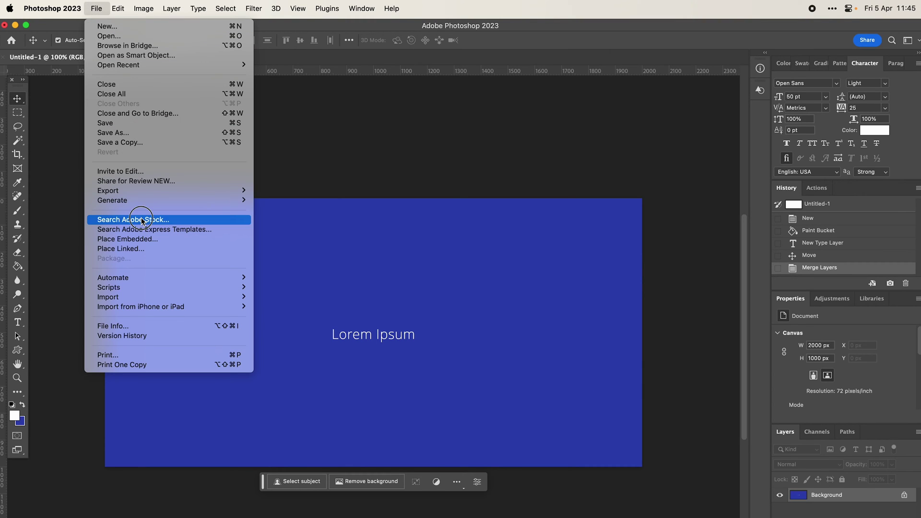
{"action": "left_click", "coordinate": [144, 134]}
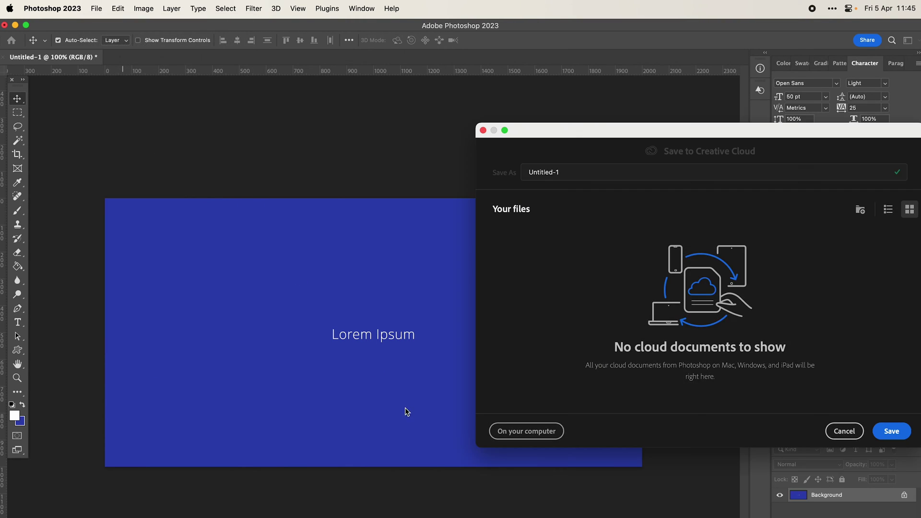
{"action": "left_click", "coordinate": [511, 440]}
{"action": "left_click", "coordinate": [450, 357]}
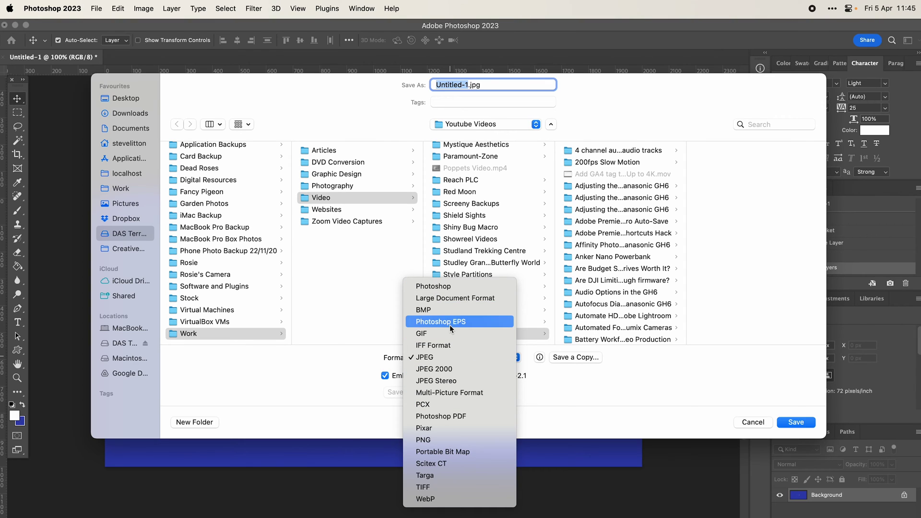
{"action": "left_click", "coordinate": [752, 424]}
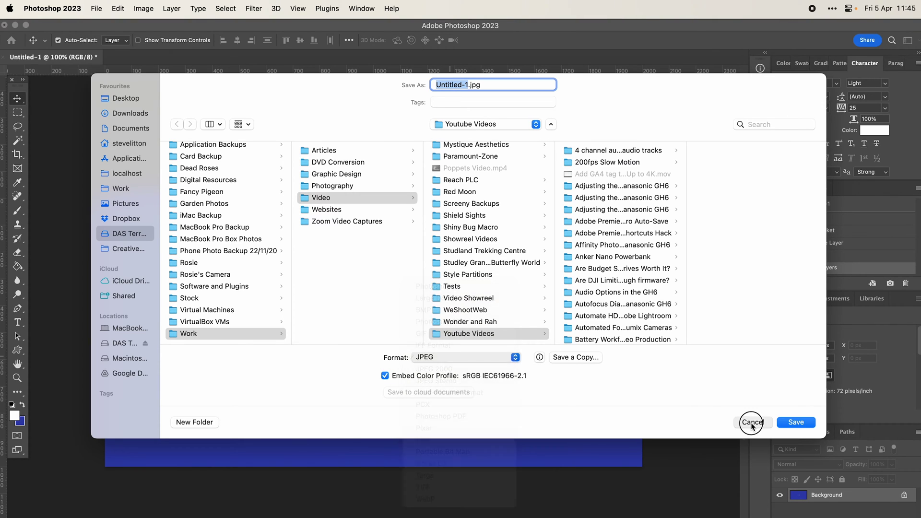
{"action": "left_click", "coordinate": [752, 424]}
{"action": "key", "text": "super+z"}
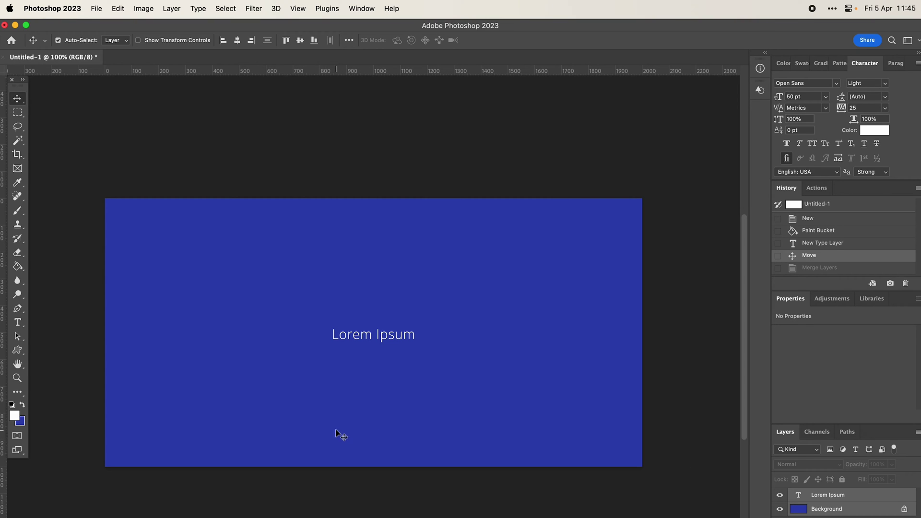
Open Save a Copy to this computer, leave Format on JPEG, then cancel
{"action": "left_click", "coordinate": [103, 9]}
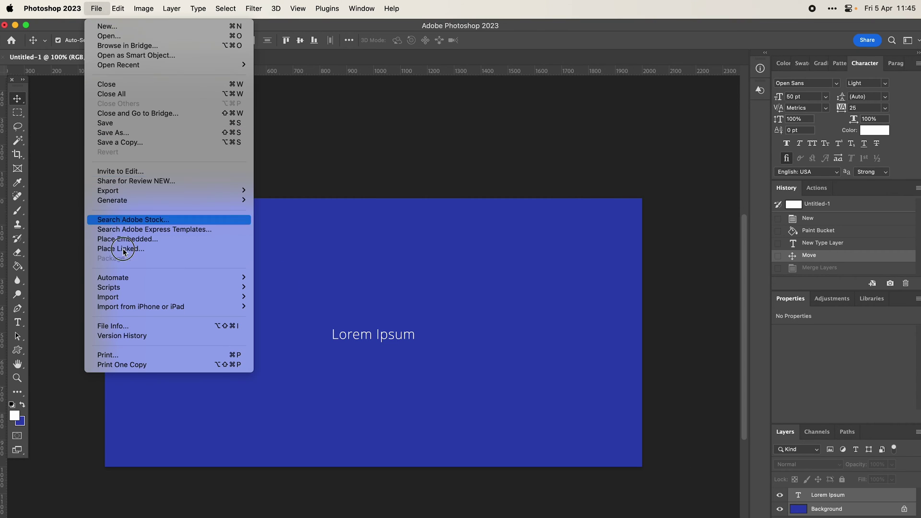
{"action": "left_click", "coordinate": [129, 143]}
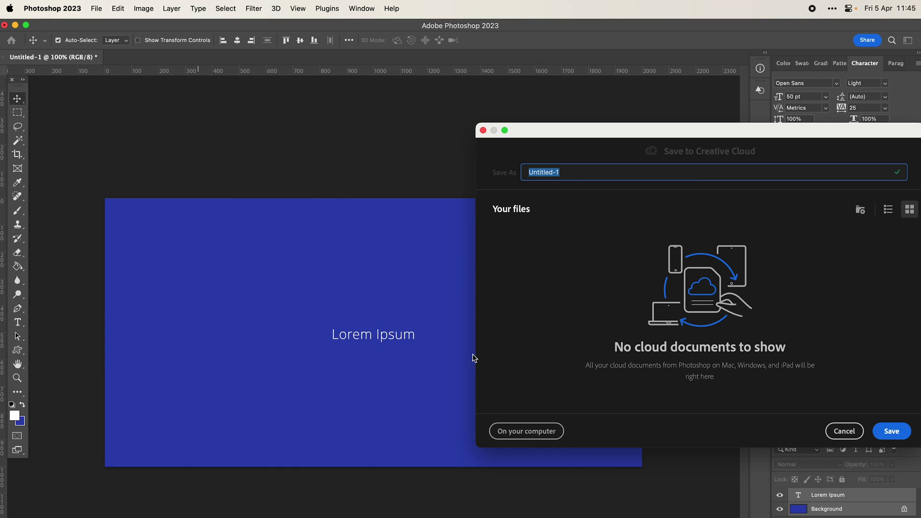
{"action": "left_click", "coordinate": [516, 436]}
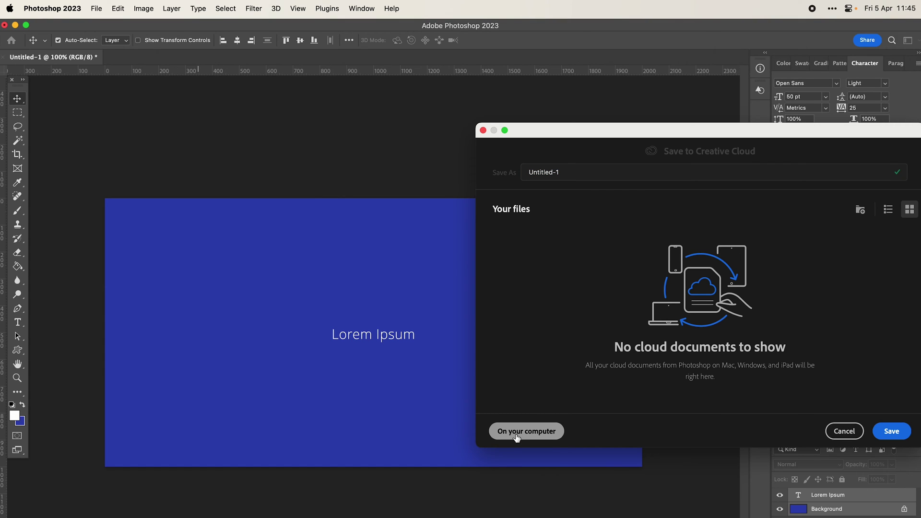
{"action": "left_click", "coordinate": [538, 435]}
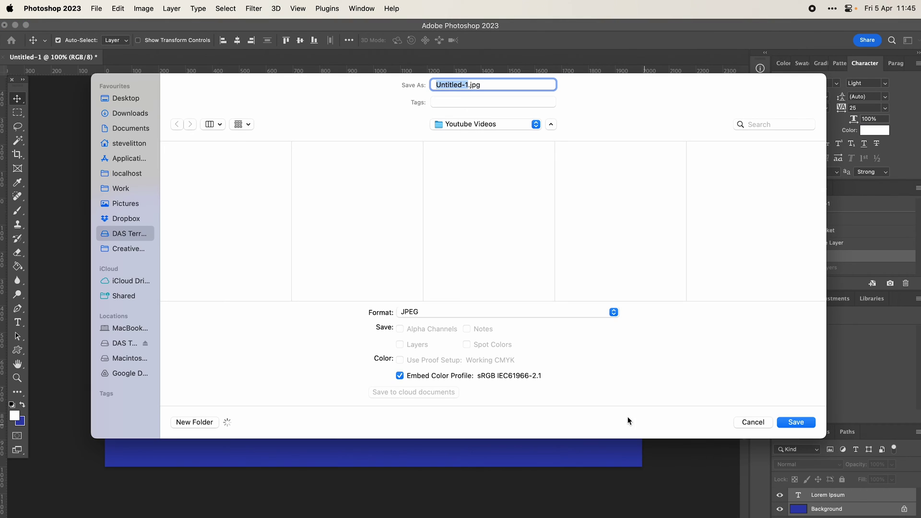
{"action": "left_click", "coordinate": [449, 314]}
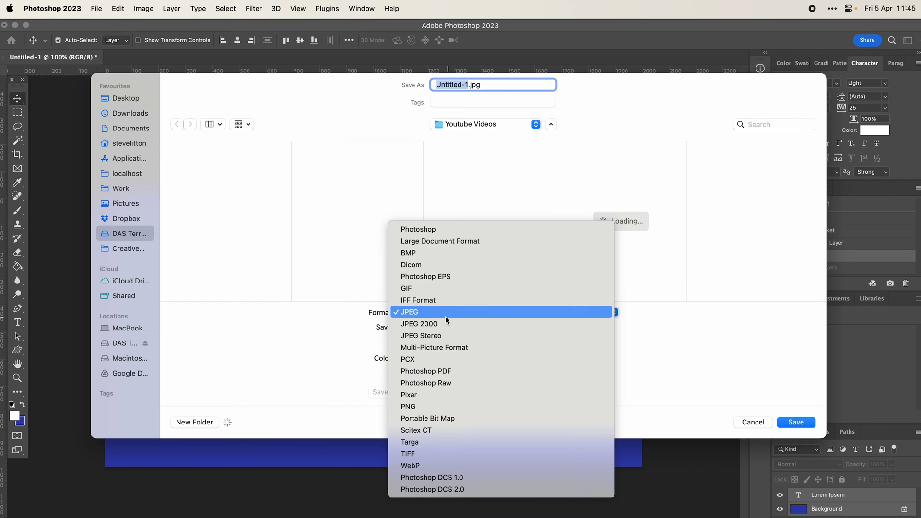
{"action": "left_click", "coordinate": [685, 368]}
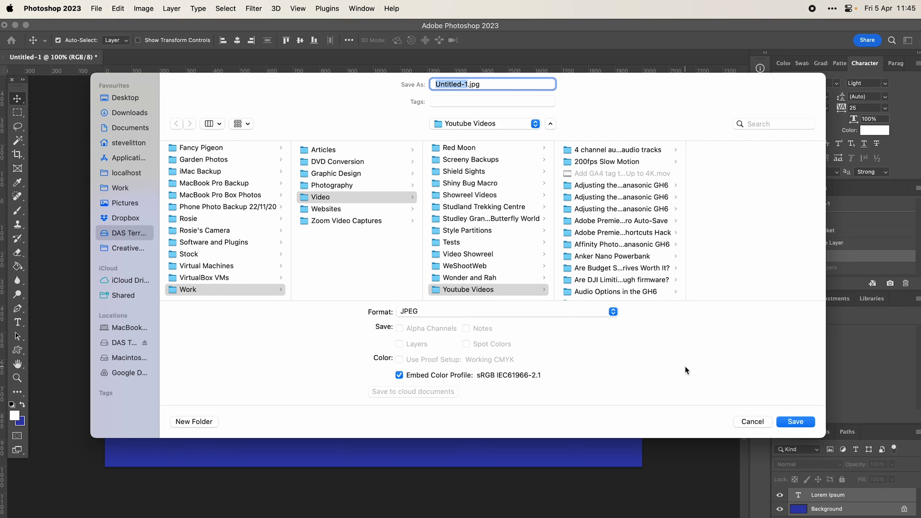
{"action": "left_click", "coordinate": [745, 423]}
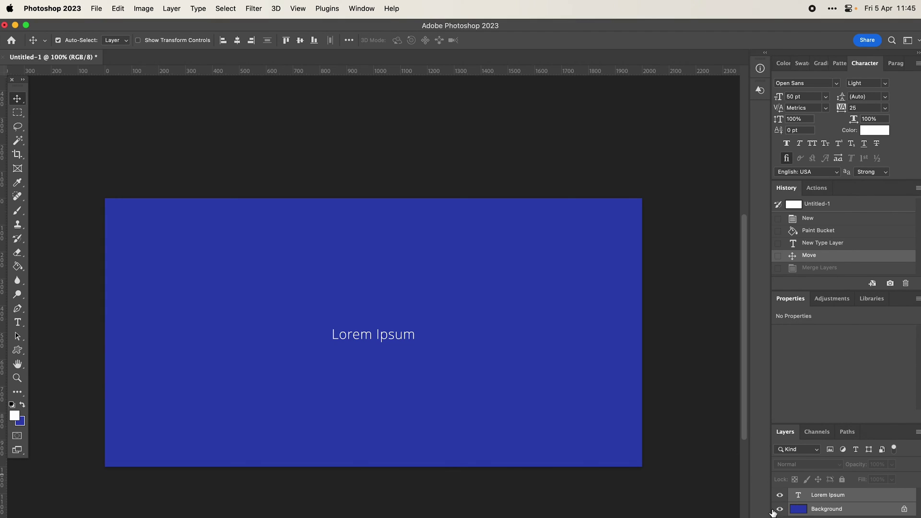
Deselect layers and use File > Open to reload PANA5785.RW2 through Camera Raw
{"action": "left_click", "coordinate": [802, 516]}
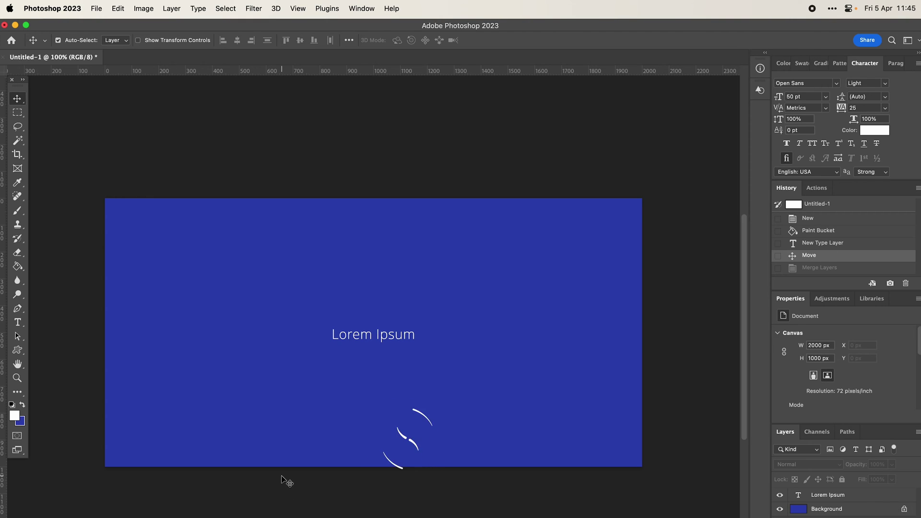
{"action": "left_click", "coordinate": [96, 8]}
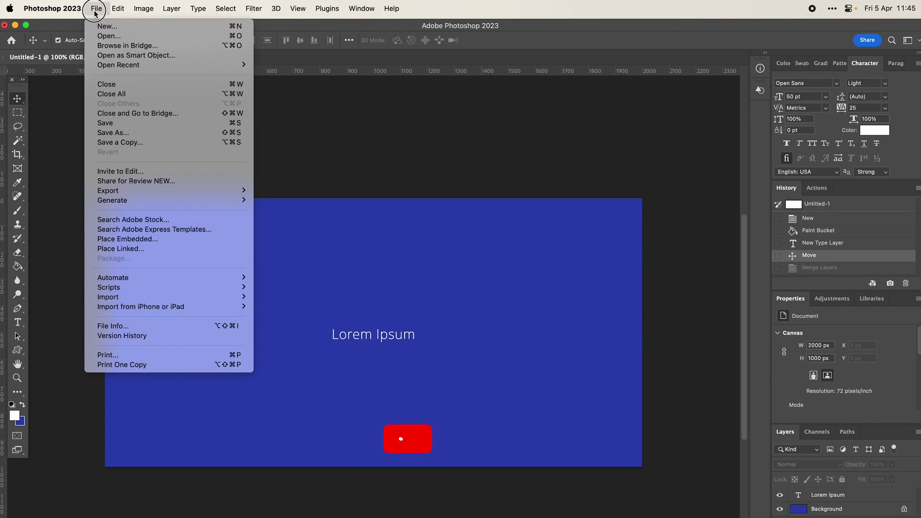
{"action": "mouse_move", "coordinate": [118, 9]}
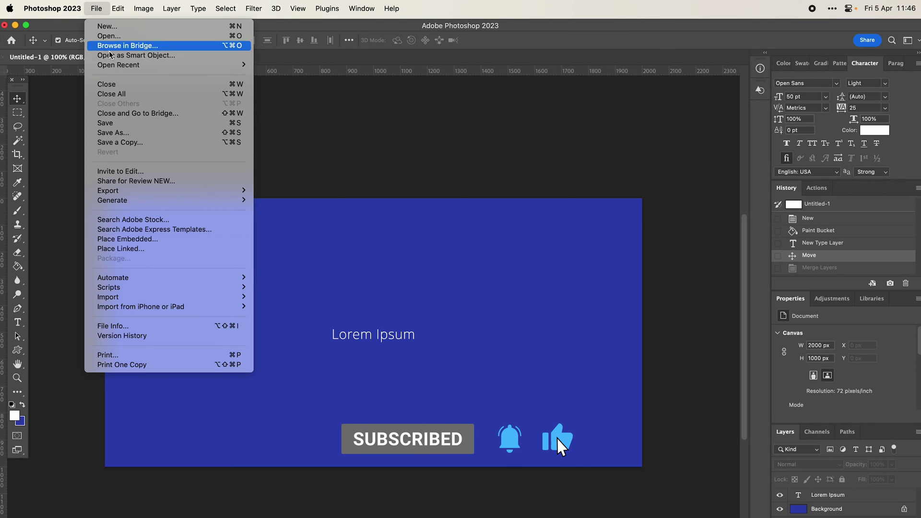
{"action": "mouse_move", "coordinate": [143, 65]}
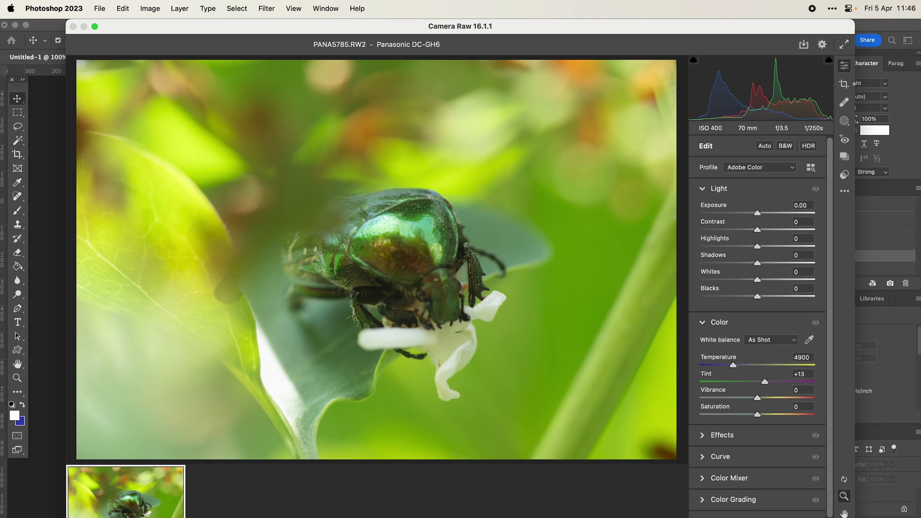
{"action": "key", "text": "Return"}
{"action": "left_click", "coordinate": [56, 61]}
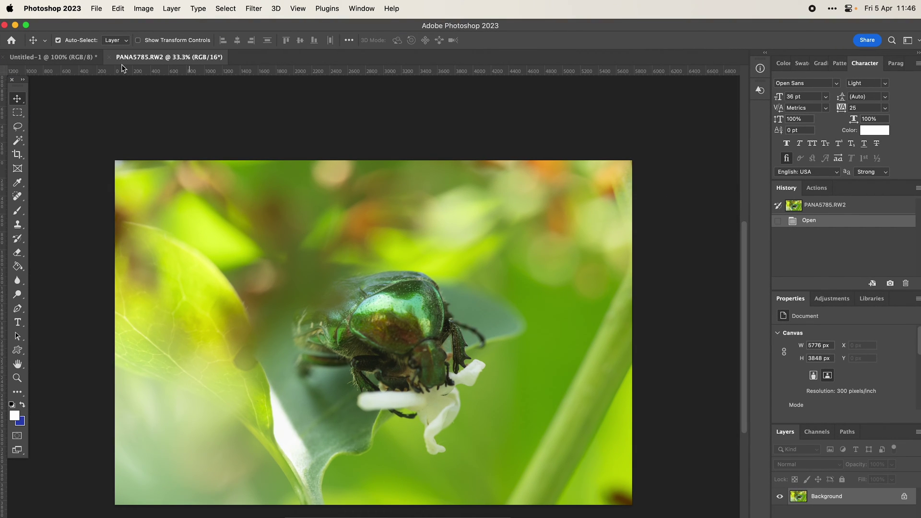
On the beetle photo, open Export > Save for Web (Legacy), keeping the JPEG High preset
{"action": "left_click", "coordinate": [61, 61]}
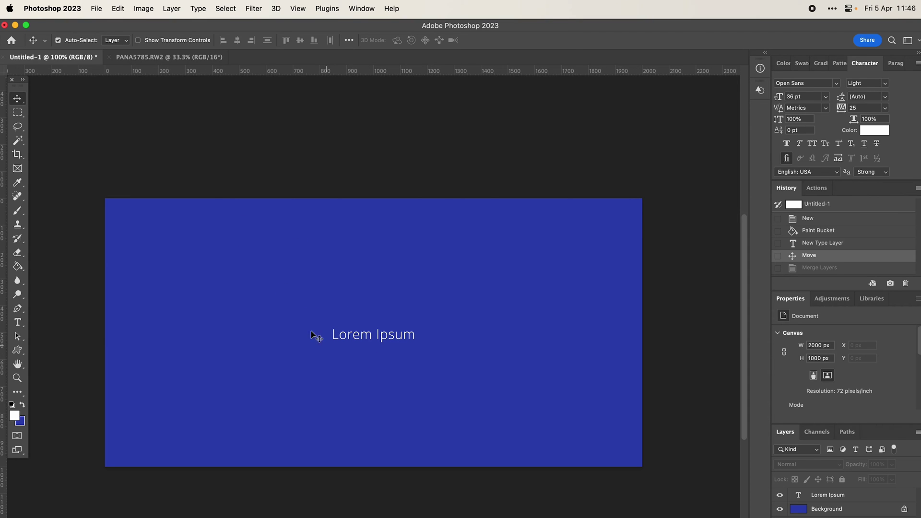
{"action": "left_click", "coordinate": [180, 59]}
{"action": "left_click", "coordinate": [91, 9]}
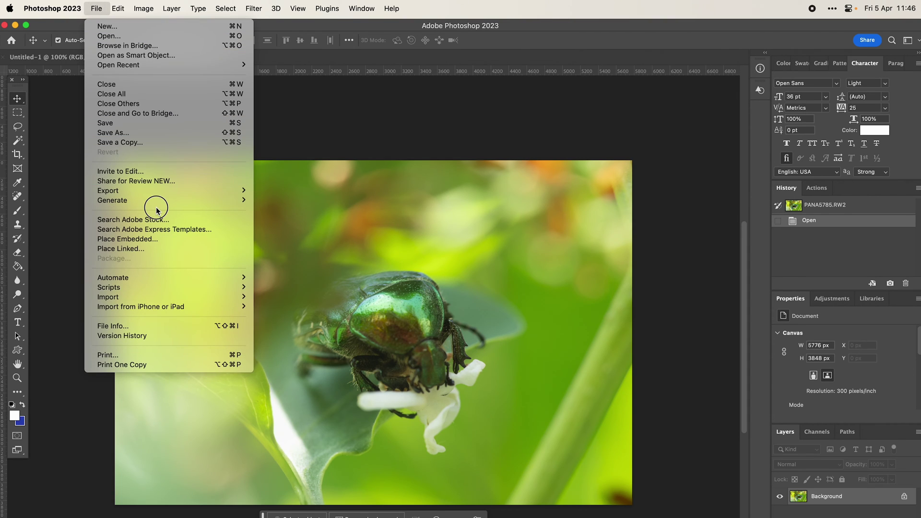
{"action": "mouse_move", "coordinate": [160, 190]}
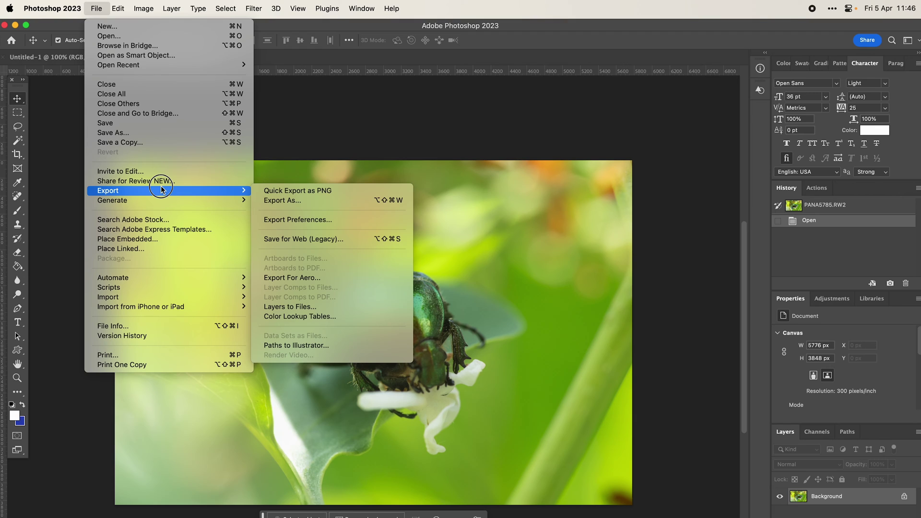
{"action": "left_click", "coordinate": [304, 238]}
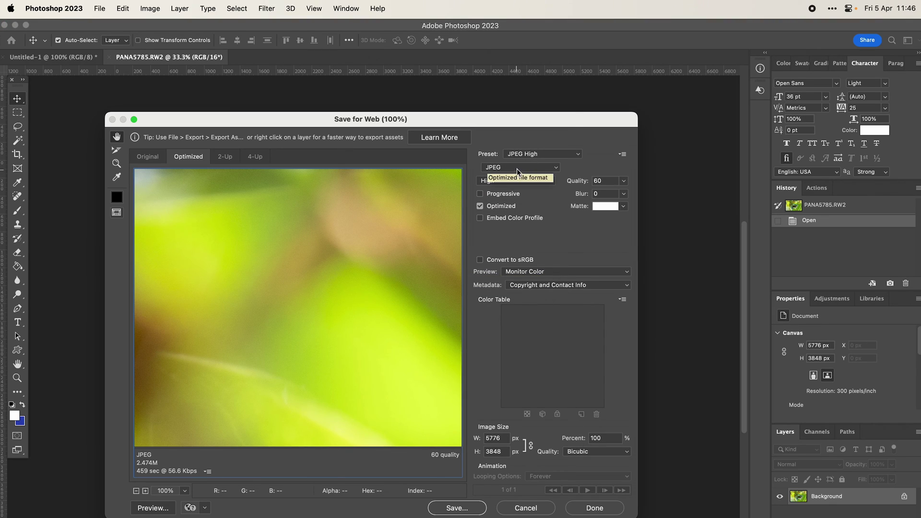
{"action": "left_click", "coordinate": [522, 154]}
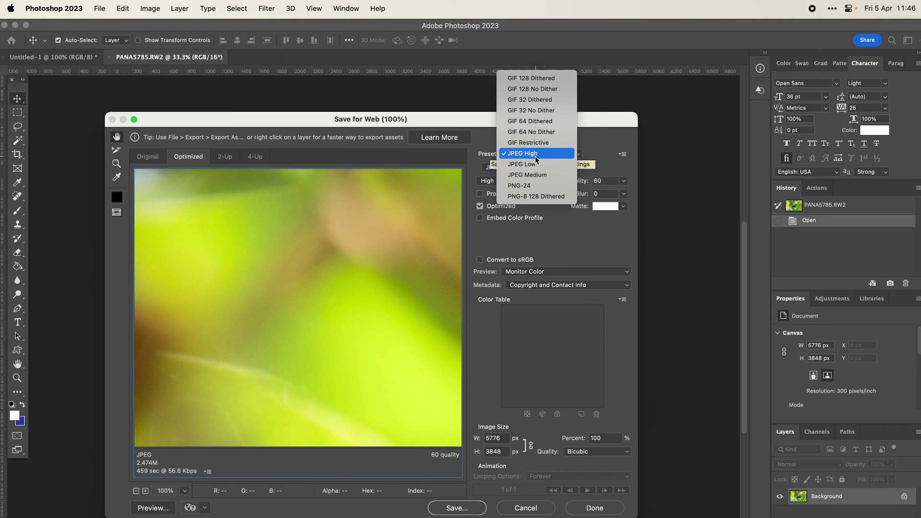
{"action": "left_click", "coordinate": [532, 185]}
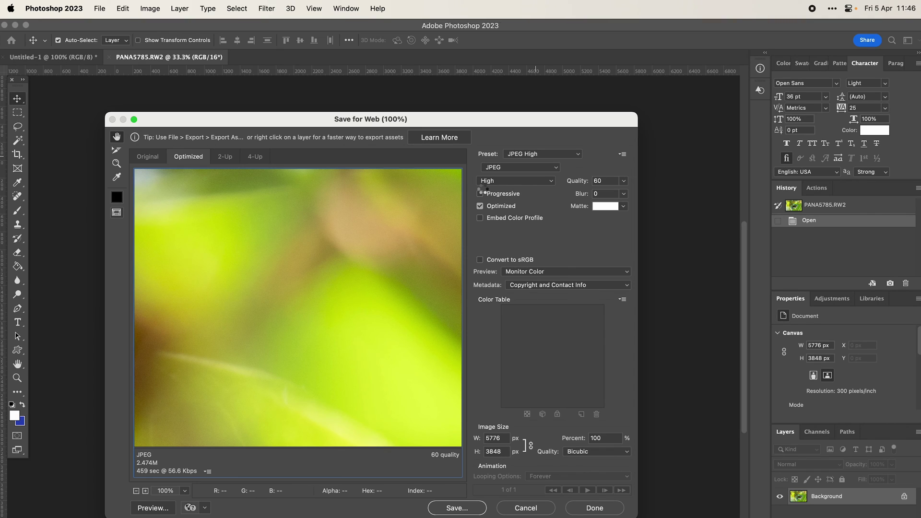
Try the PNG-24 format in Save for Web, then cancel without exporting
{"action": "left_click", "coordinate": [504, 168]}
{"action": "left_click", "coordinate": [527, 196]}
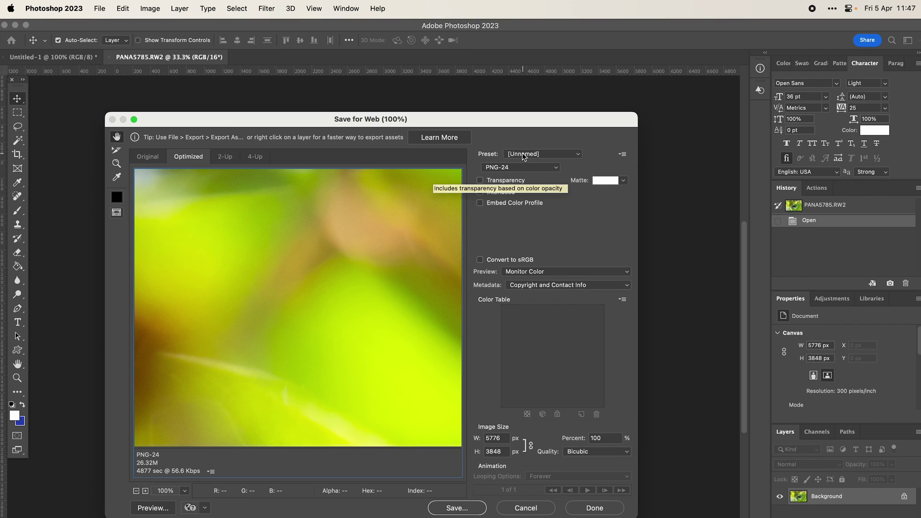
{"action": "left_click", "coordinate": [523, 153]}
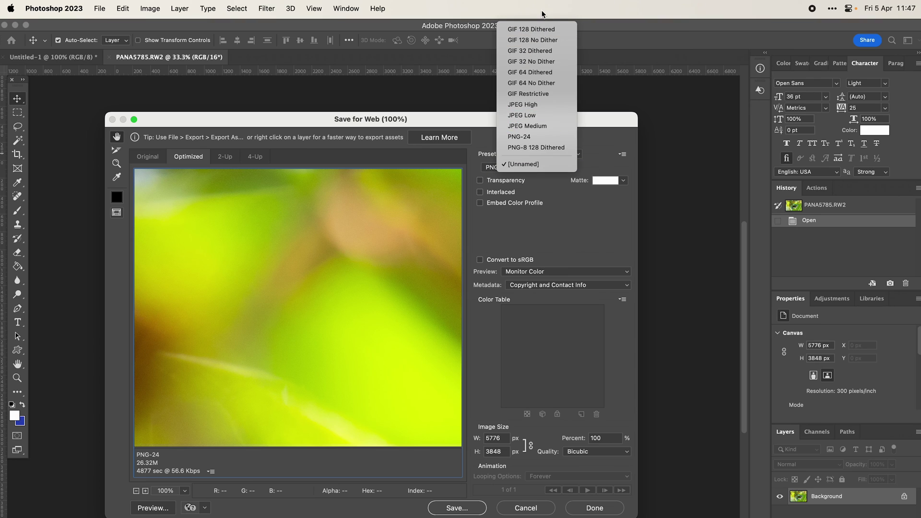
{"action": "left_click", "coordinate": [530, 511]}
{"action": "left_click", "coordinate": [530, 511]}
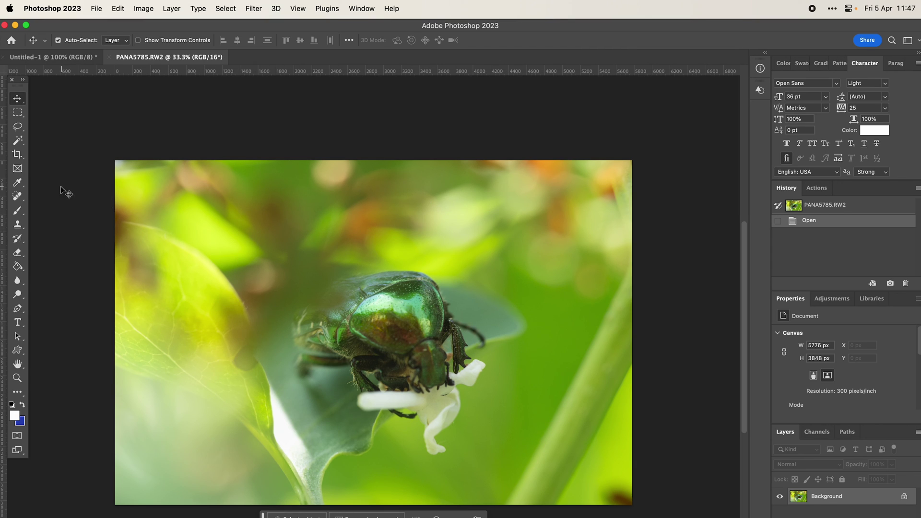
{"action": "left_click", "coordinate": [59, 55]}
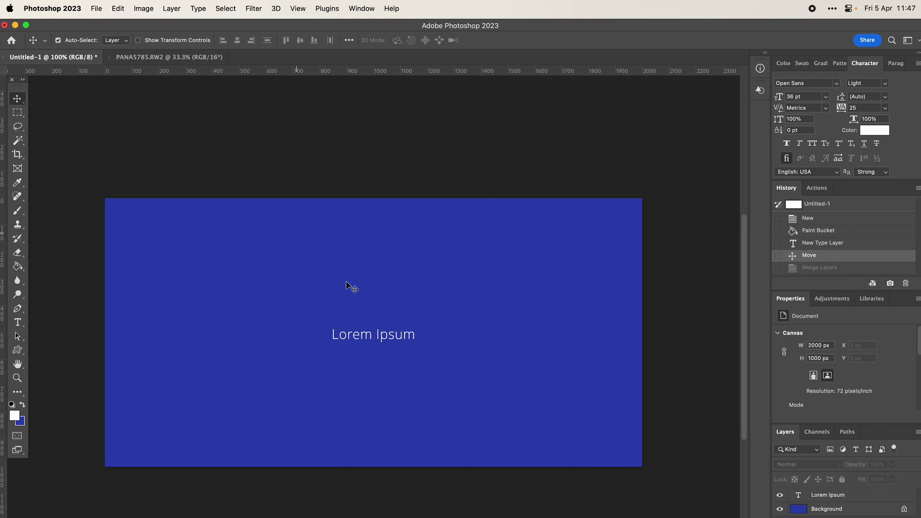
{"action": "left_click", "coordinate": [96, 8]}
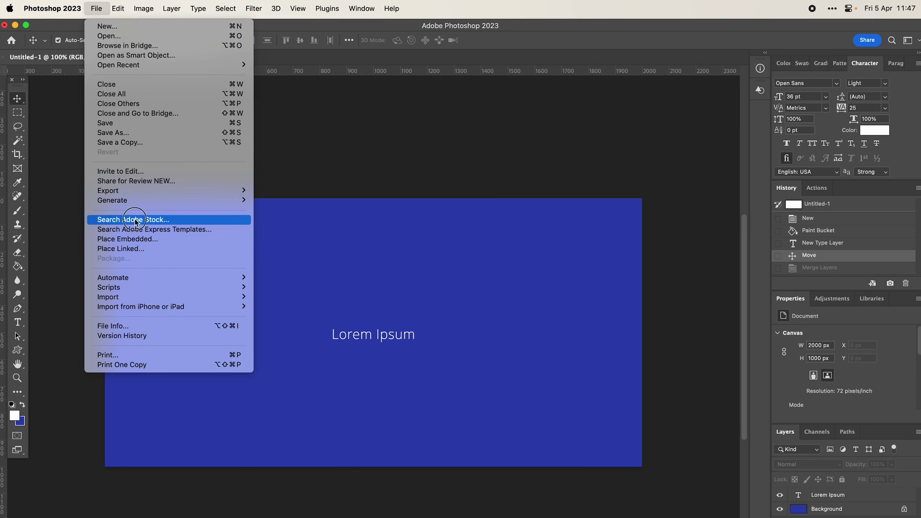
{"action": "mouse_move", "coordinate": [145, 196]}
{"action": "left_click", "coordinate": [317, 239]}
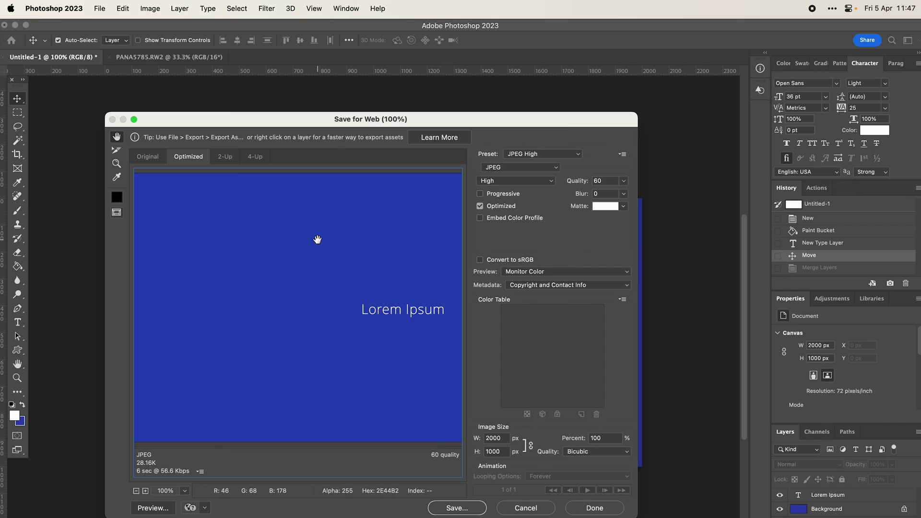
{"action": "left_click", "coordinate": [506, 169]}
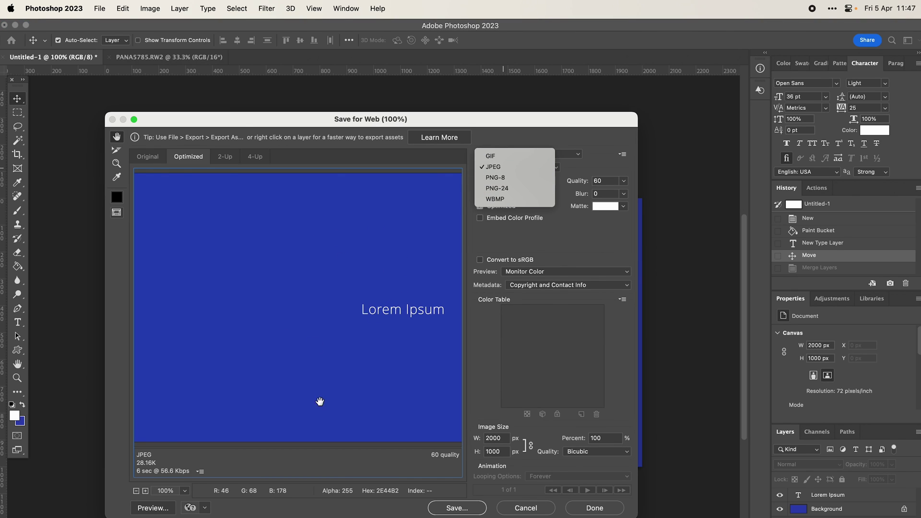
{"action": "left_click", "coordinate": [522, 509]}
{"action": "left_click", "coordinate": [523, 509]}
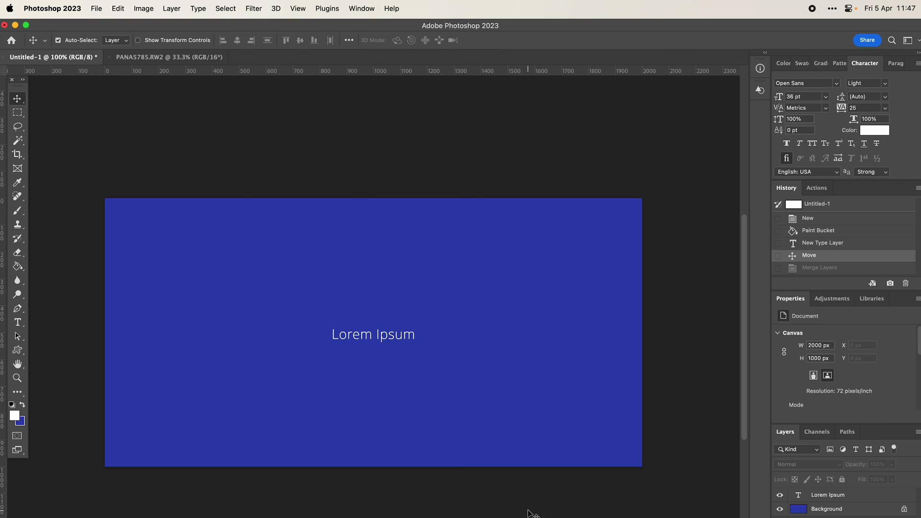